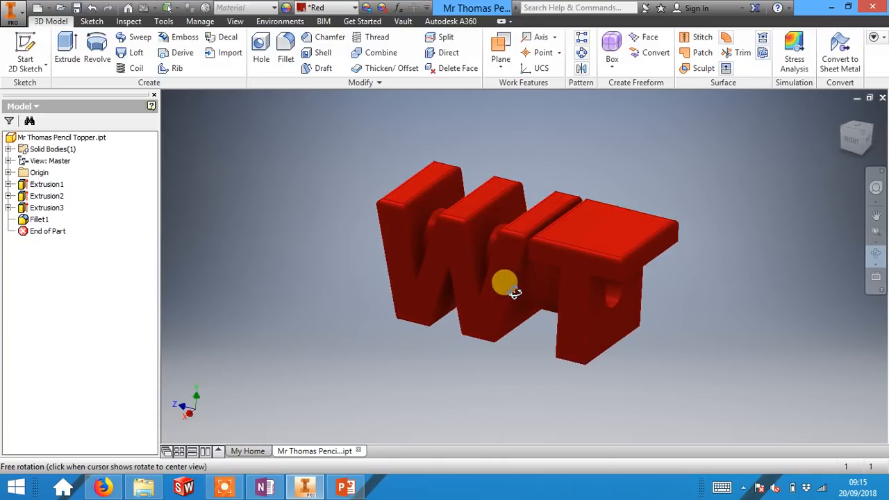
left_click_drag(549, 243, 477, 270)
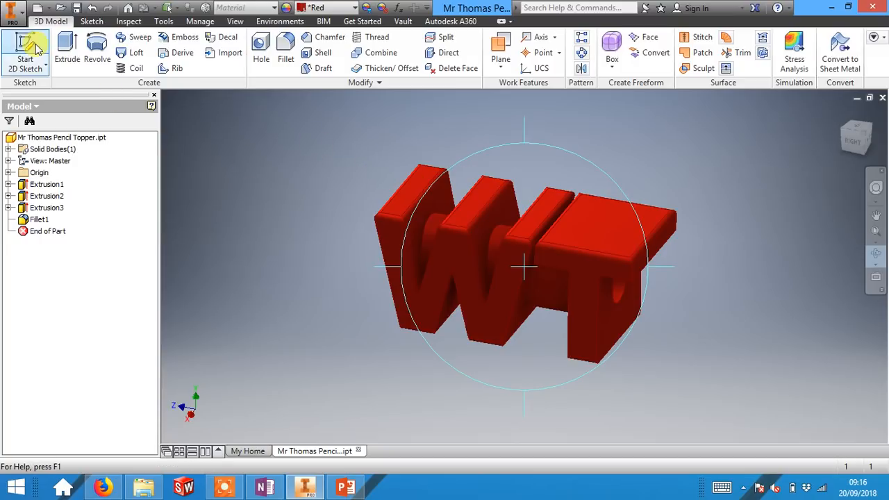
Step: Create a new part from the metric Standard (mm).ipt template and start a 2D sketch on the YZ plane
left_click(36, 8)
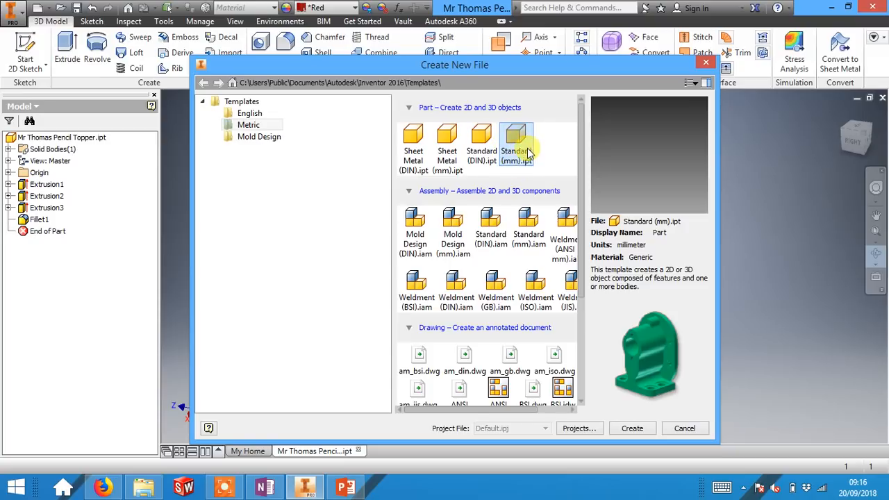
left_click(630, 427)
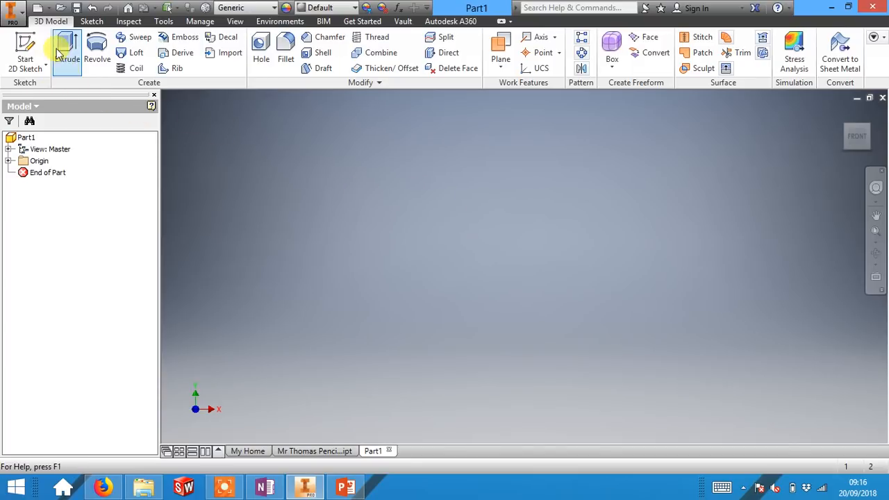
left_click(28, 48)
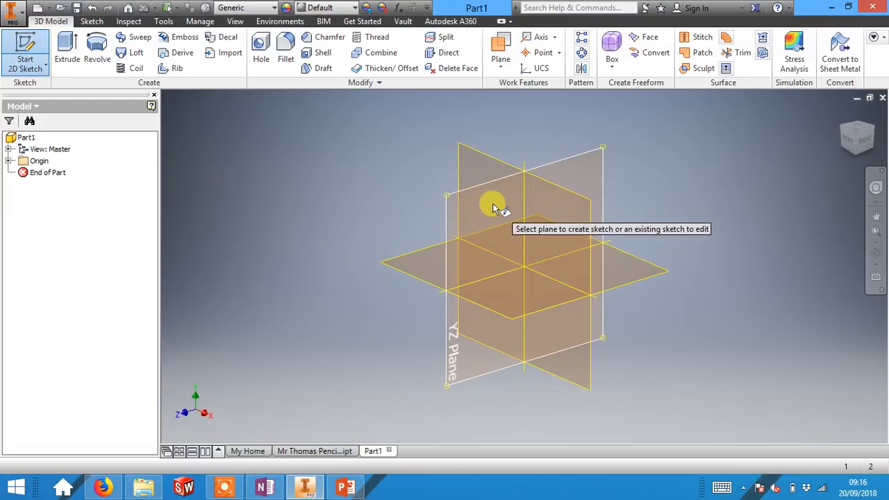
left_click(452, 216)
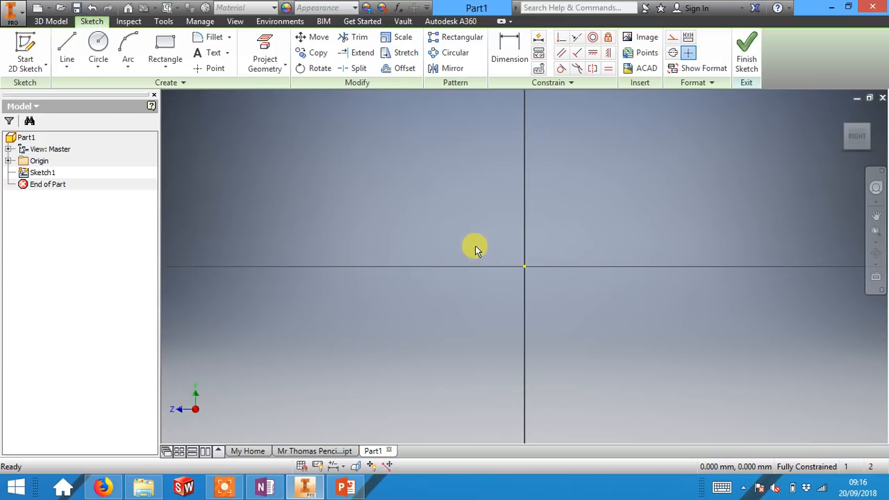
Step: Sketch a rectangle about 10 mm wide and 15.7 mm high, extending up and to the left from the origin
left_click(159, 44)
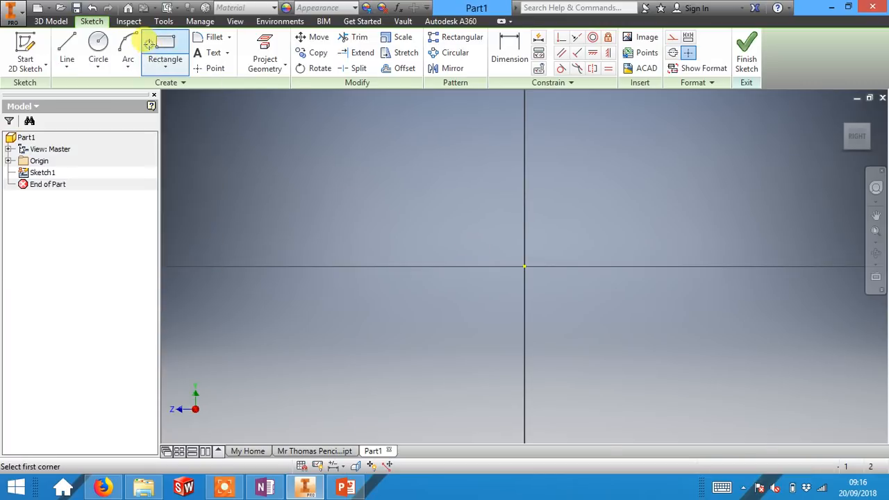
left_click(520, 262)
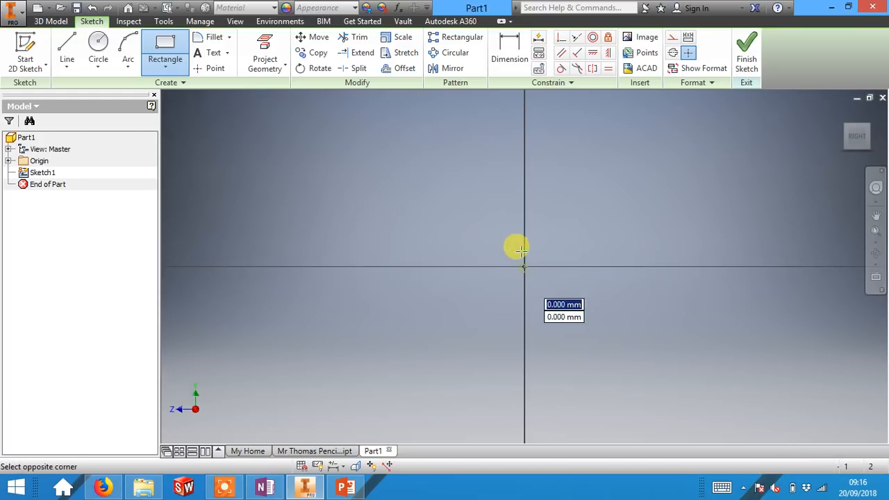
left_click(420, 106)
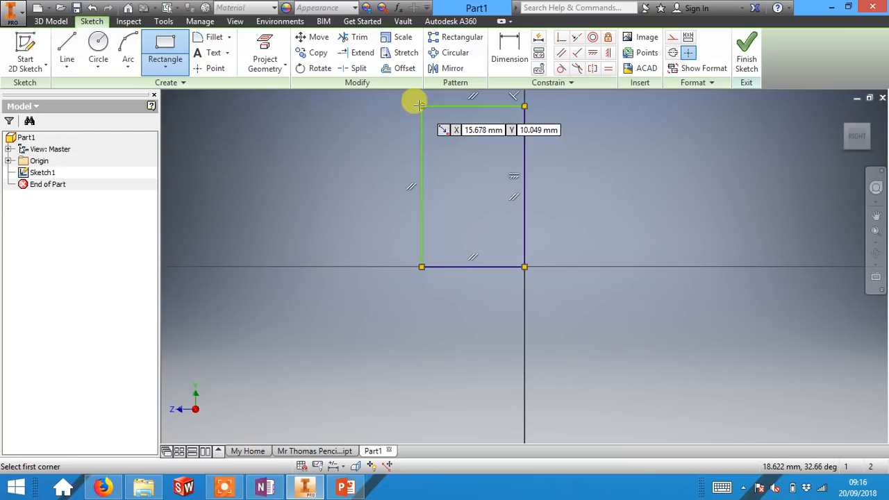
Step: Dimension the rectangle's right vertical side and set its height to 50 mm
left_click(506, 52)
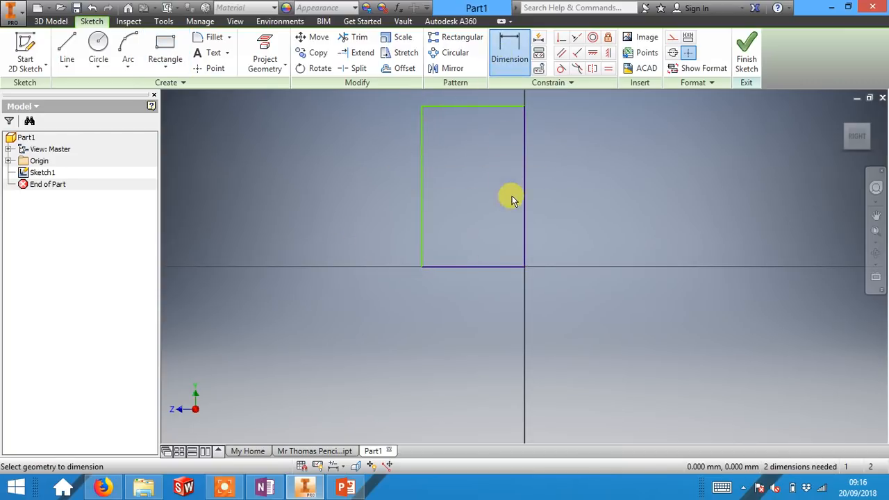
left_click(523, 204)
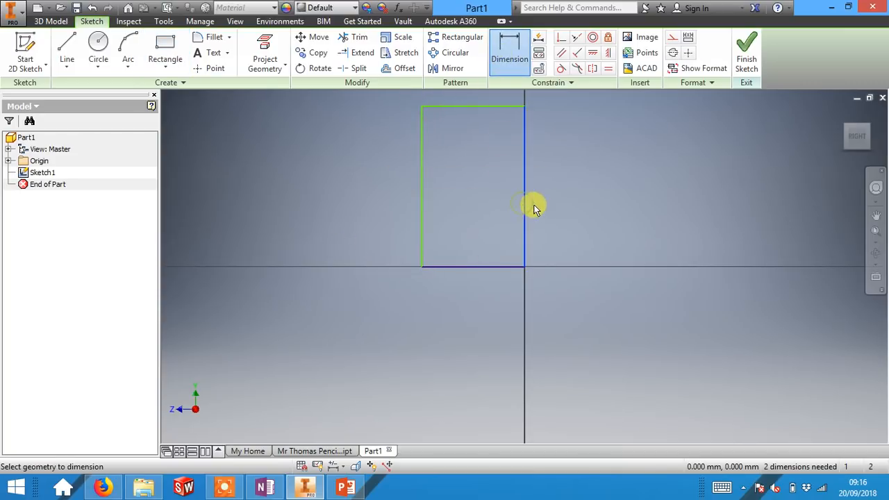
left_click(566, 213)
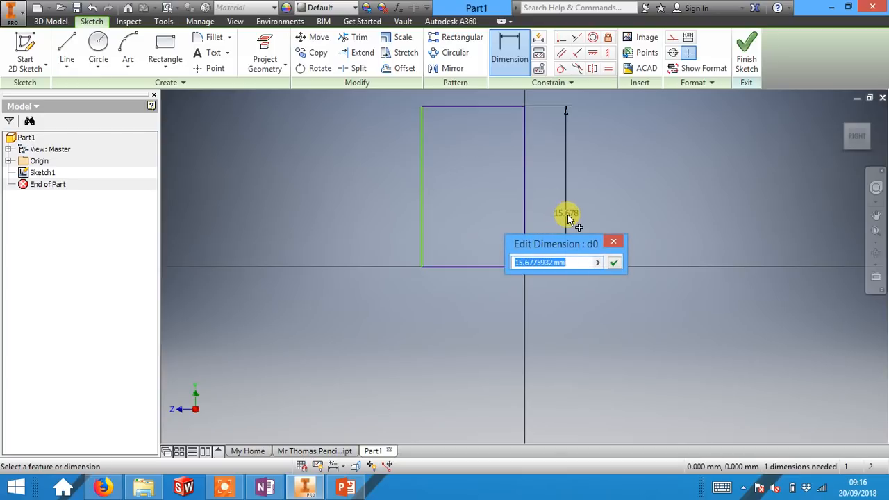
type("50mm")
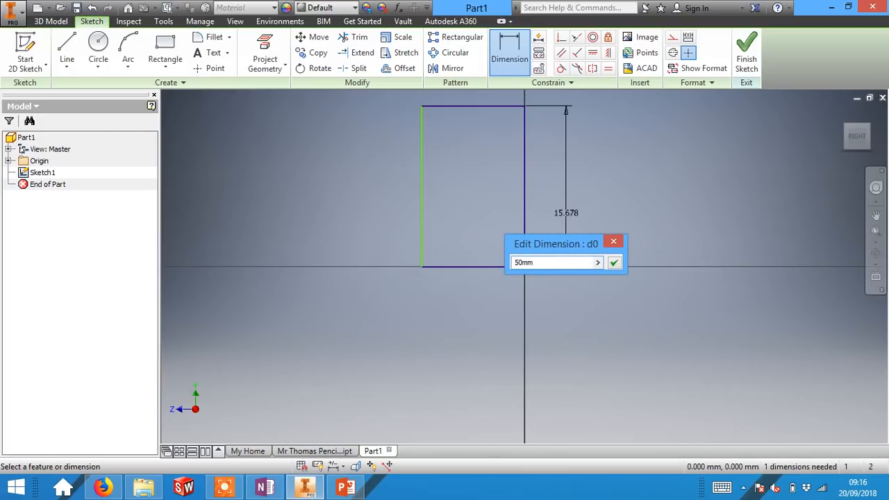
key("Return")
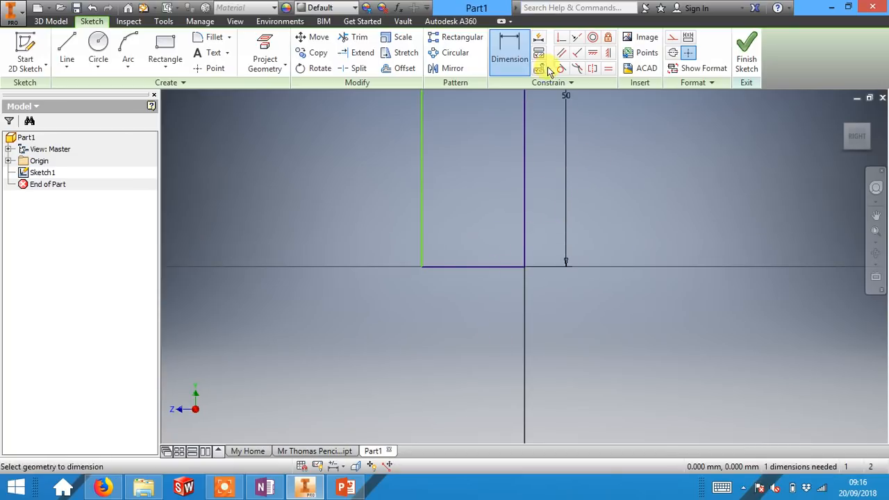
Step: Dimension the rectangle's bottom edge and set its width to 25 mm
scroll(569, 269, "up", 5)
scroll(568, 268, "up", 2)
scroll(577, 174, "down", 2)
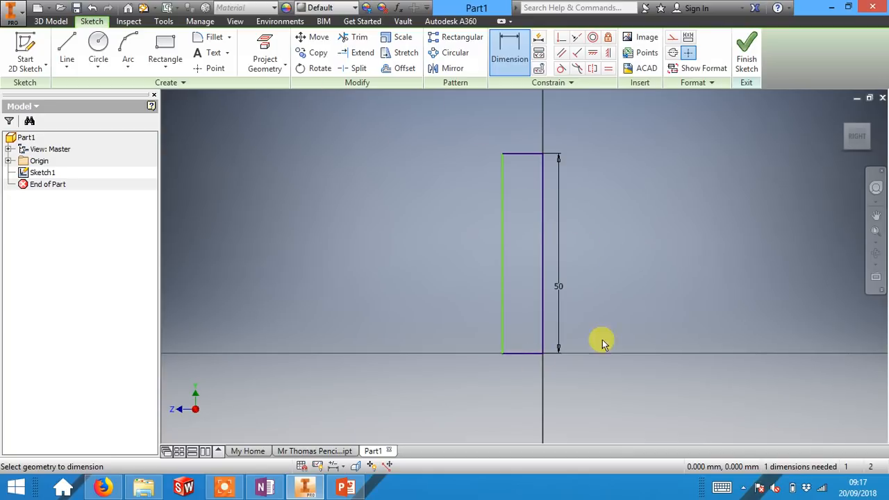
left_click(524, 354)
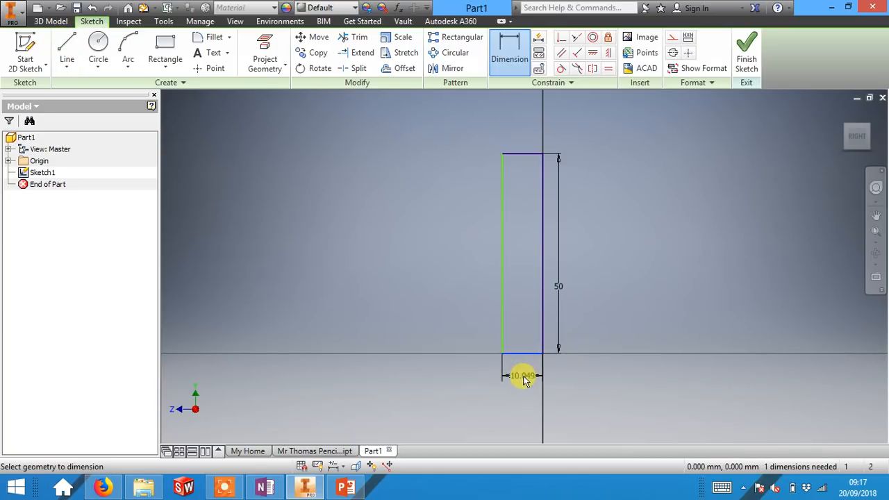
left_click(520, 373)
type("25")
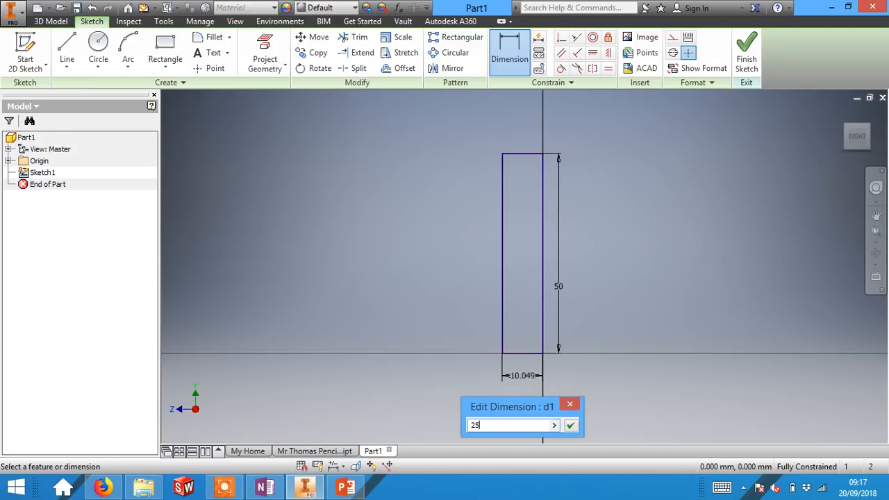
key("Return")
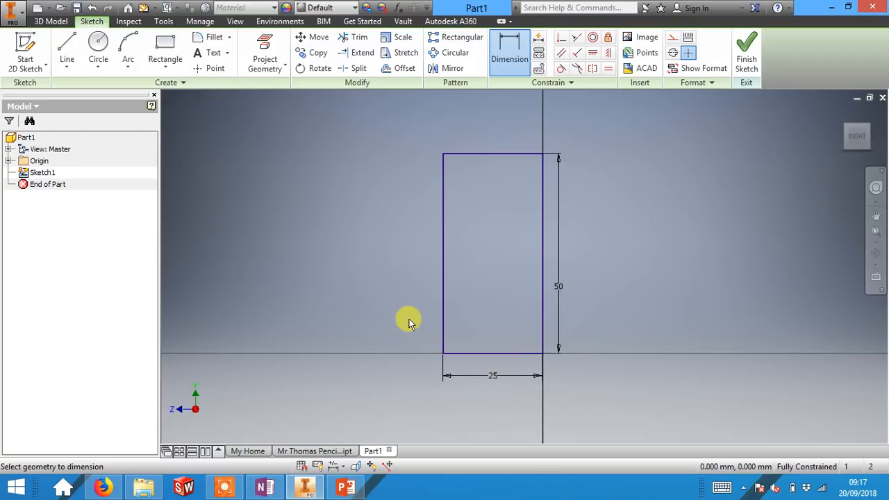
Step: Offset the rectangle inward by about 4 mm to form a smaller inner rectangle
left_click(402, 69)
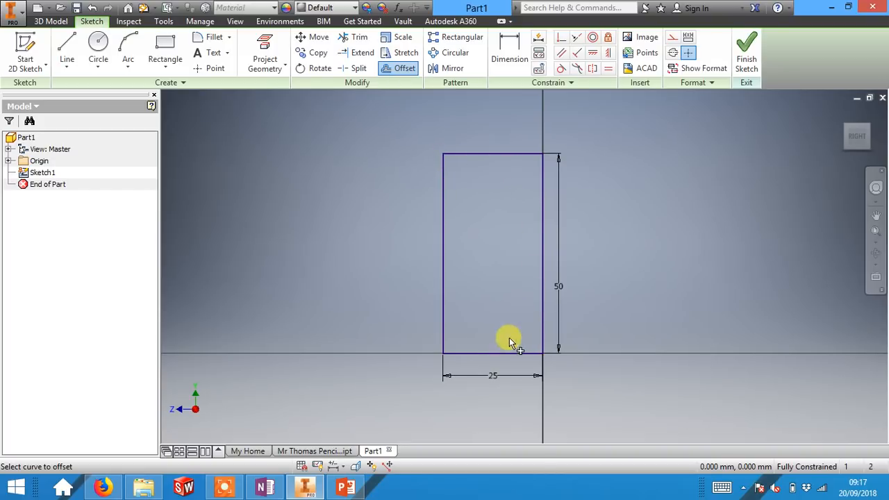
left_click(471, 159)
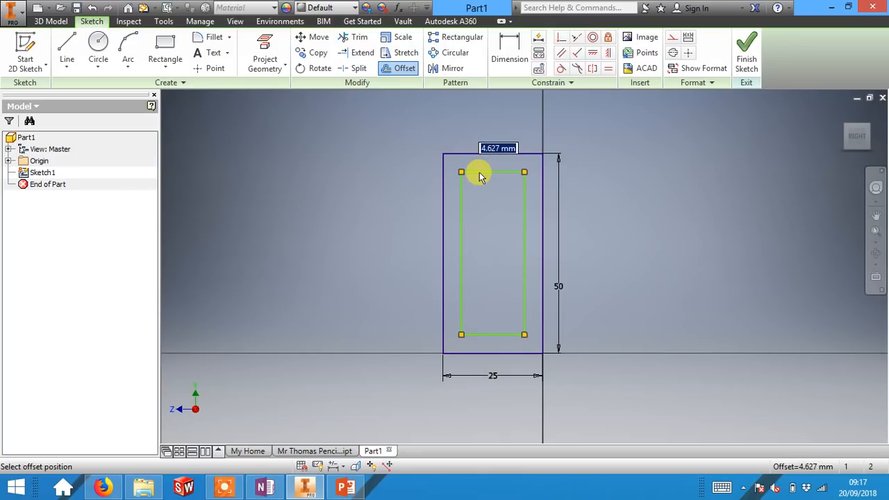
left_click(479, 170)
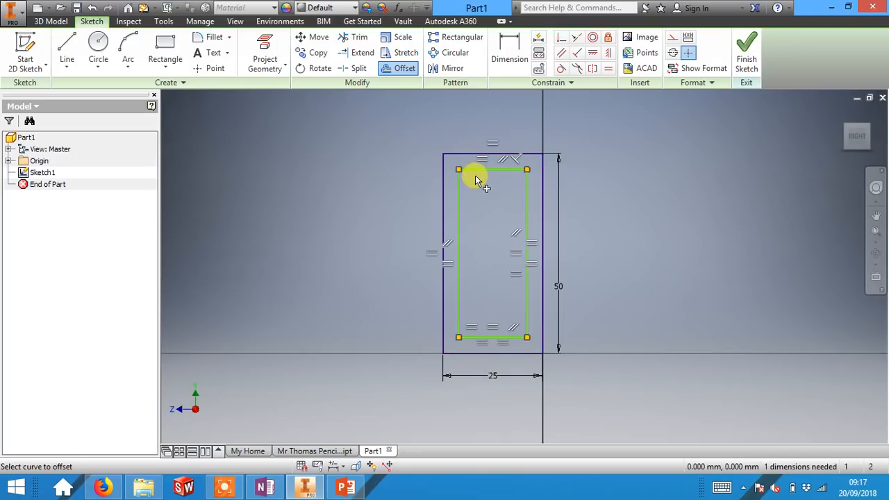
Step: Dimension the gap between the top edges of the inner and outer rectangles and set it to 3 mm
left_click(513, 57)
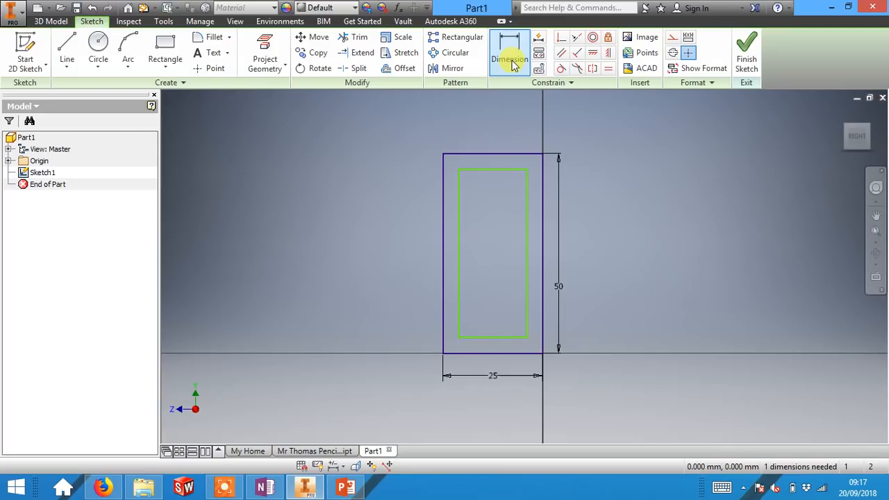
left_click(497, 170)
left_click(498, 157)
left_click(391, 127)
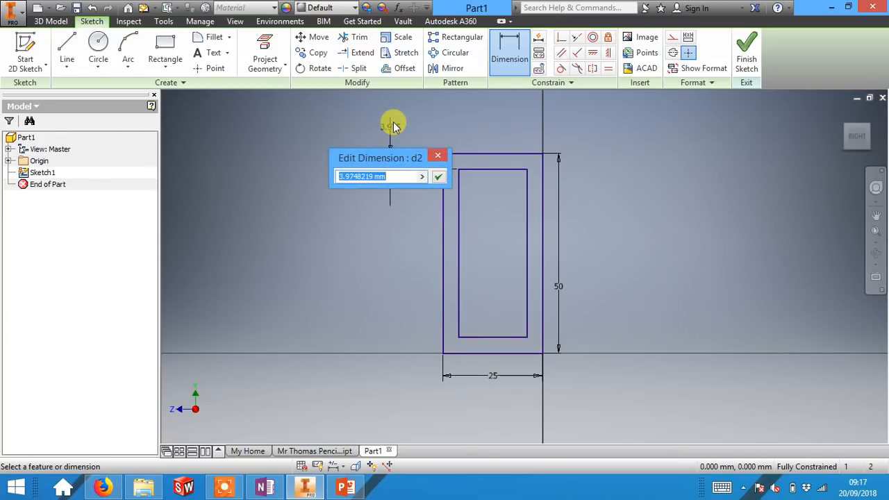
type("3")
key("Return")
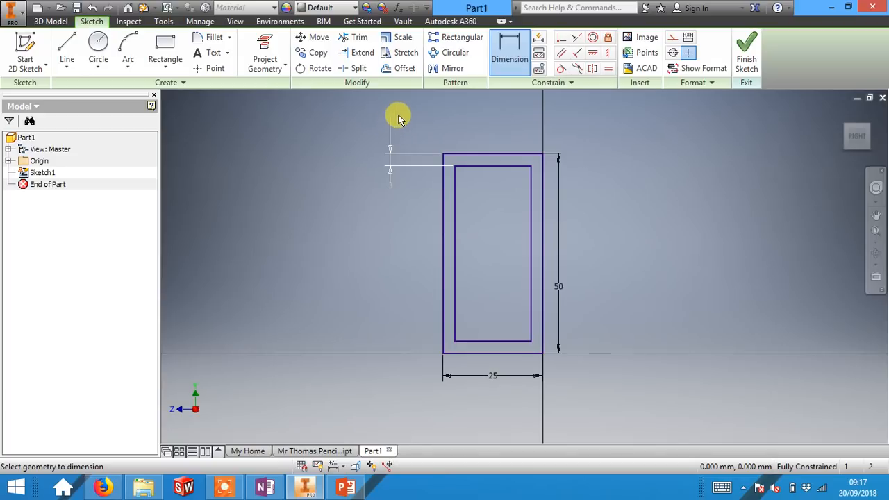
Step: Draw two short vertical lines connecting the inner rectangle's upper corners to the outer rectangle's top edge
left_click(67, 48)
left_click(453, 165)
left_click(454, 154)
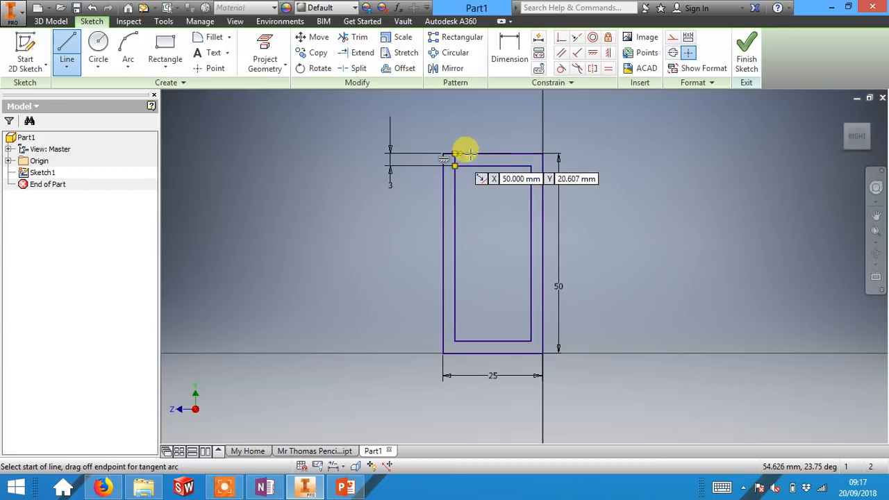
left_click(530, 166)
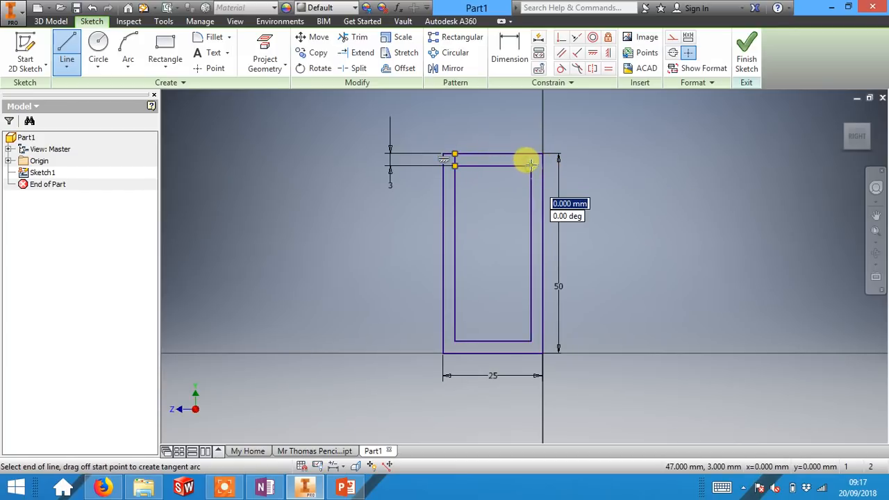
left_click(530, 153)
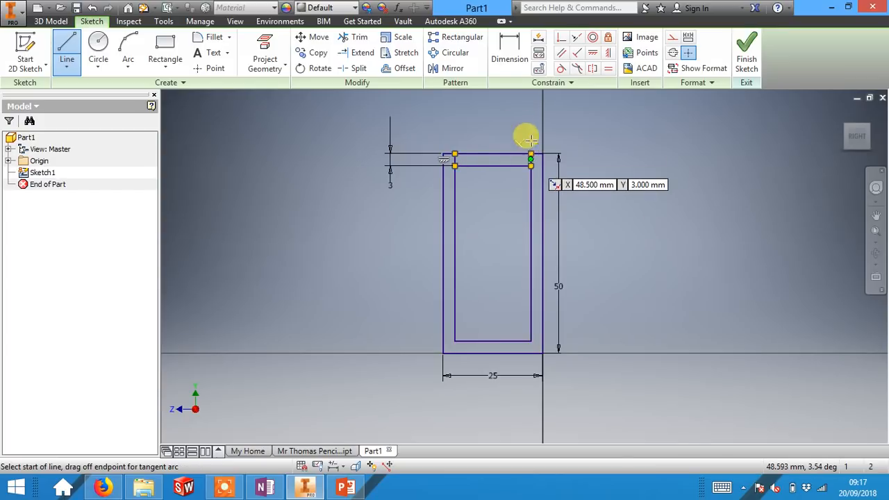
Step: Trim the outer and inner top segments between the two short lines to leave an open U-shaped profile, and finish the sketch
left_click(356, 38)
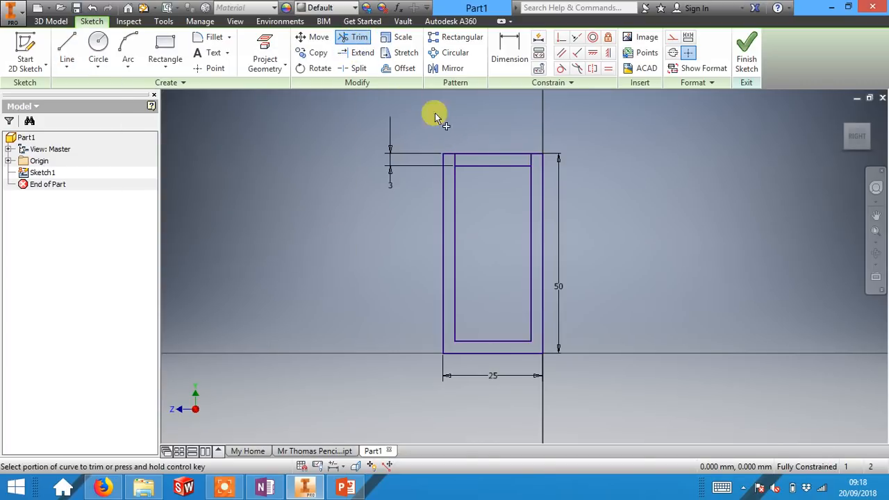
left_click(484, 153)
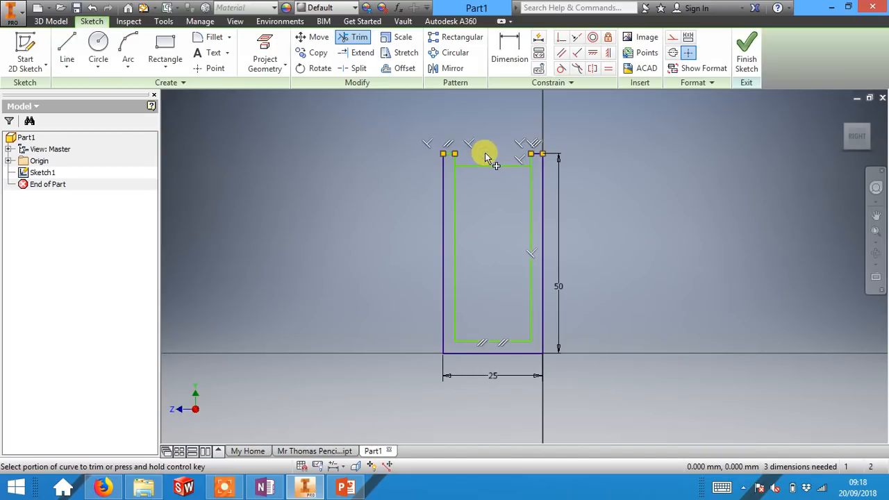
left_click(485, 165)
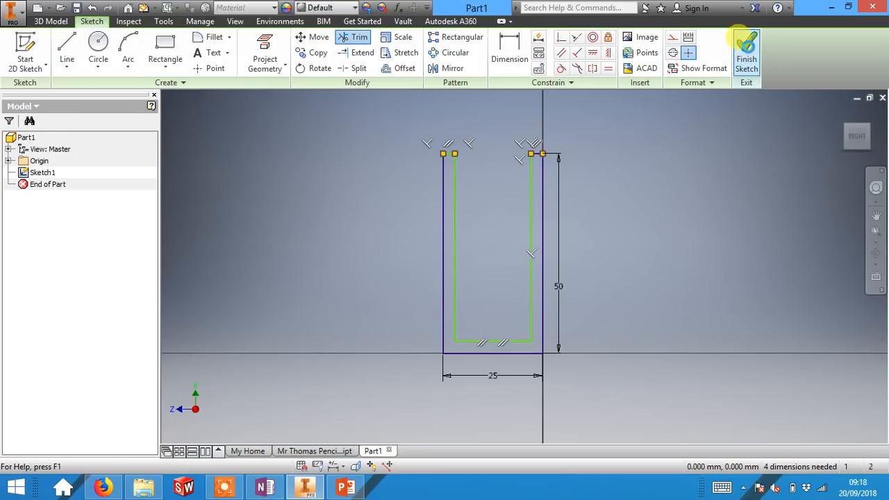
left_click(746, 49)
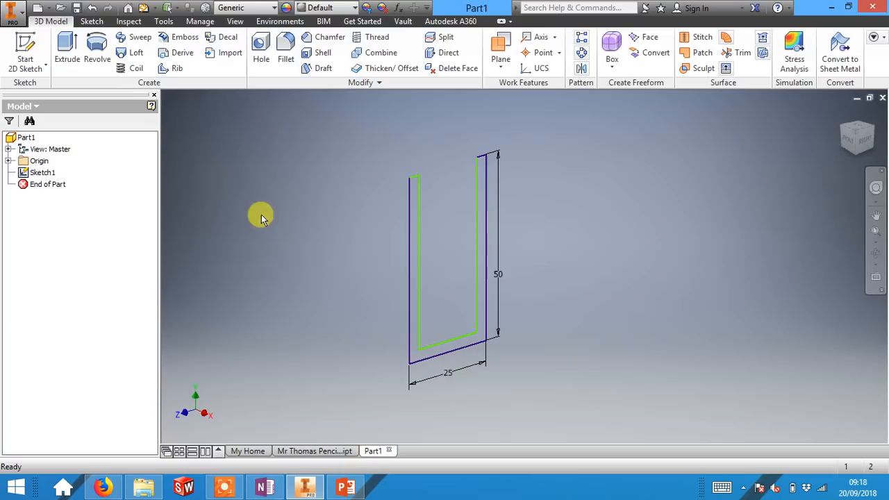
Step: Revolve the U-shaped profile fully around its outer vertical edge beside the 50 mm dimension to create a solid
left_click(104, 57)
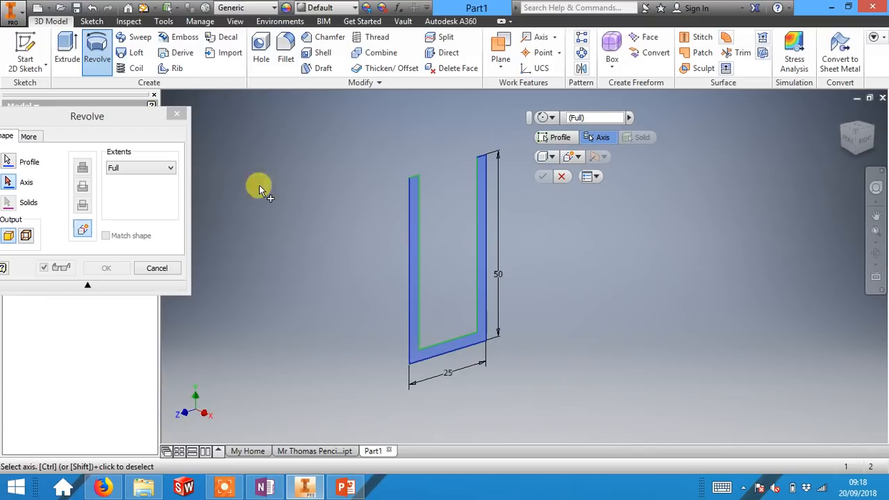
left_click_drag(129, 123, 164, 120)
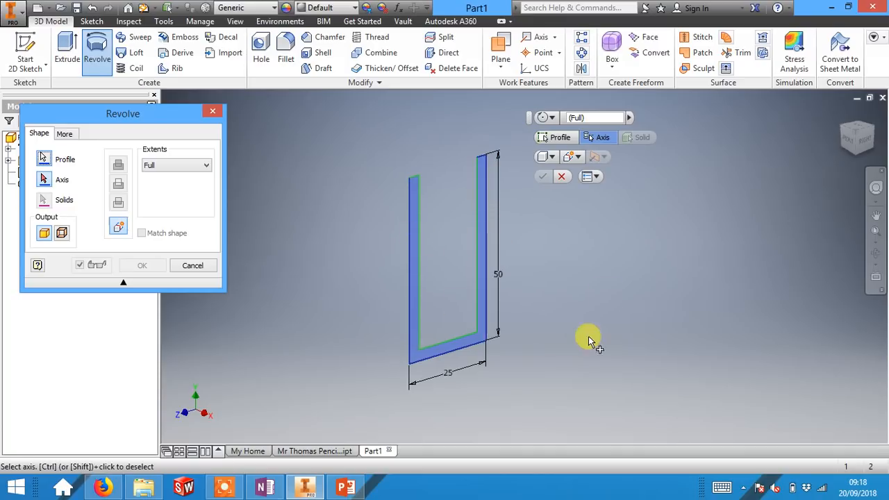
left_click(44, 159)
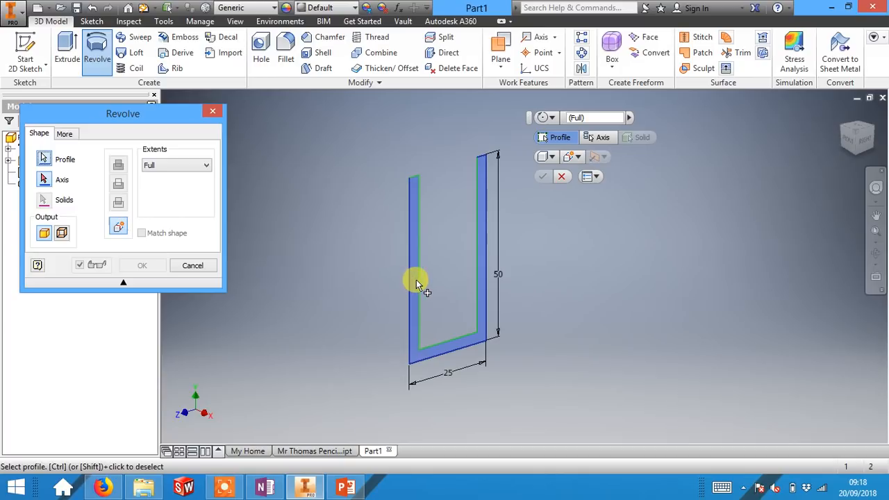
left_click(40, 183)
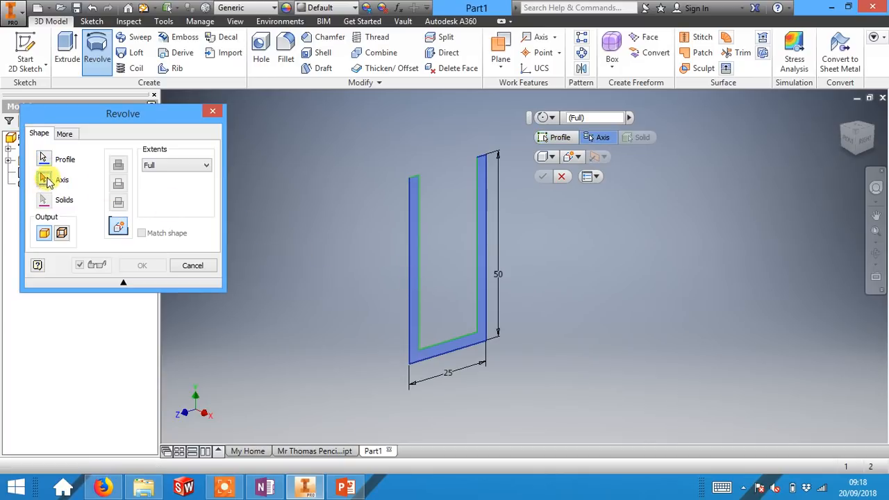
left_click(484, 226)
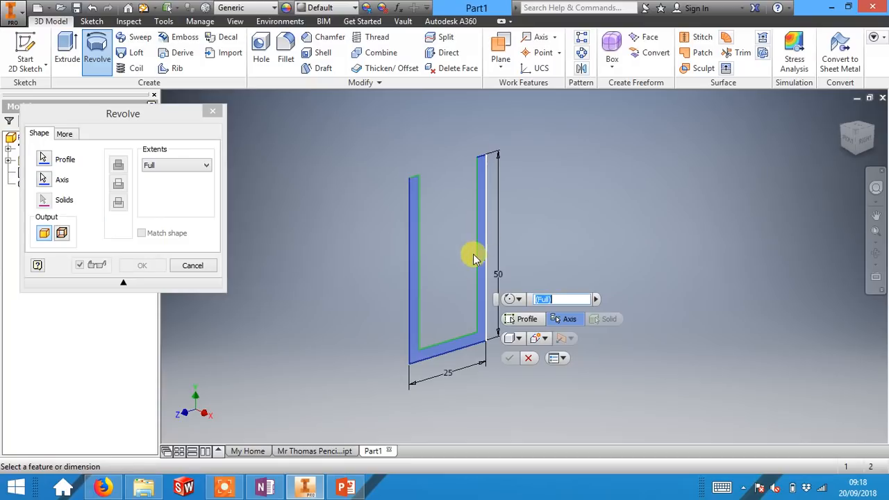
left_click(136, 266)
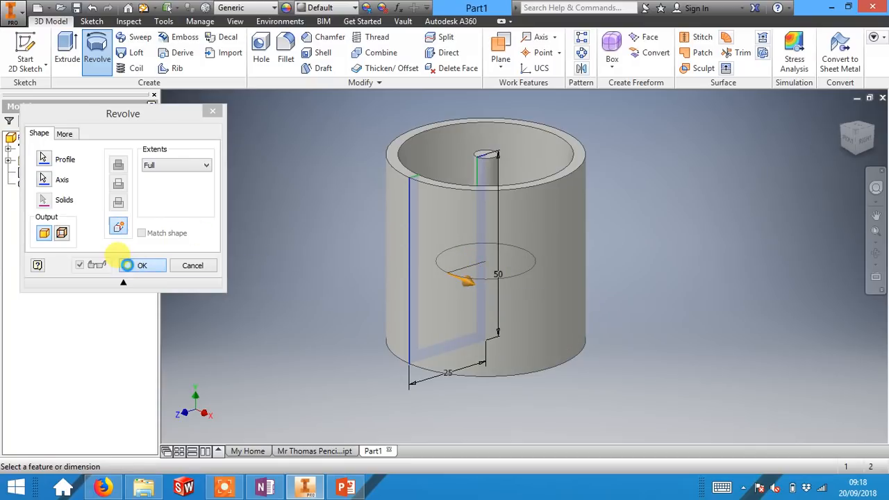
Step: Fillet the cup's inner floor edge at the outer wall and the inner edge of its top rim with a 2 mm radius
left_click(876, 252)
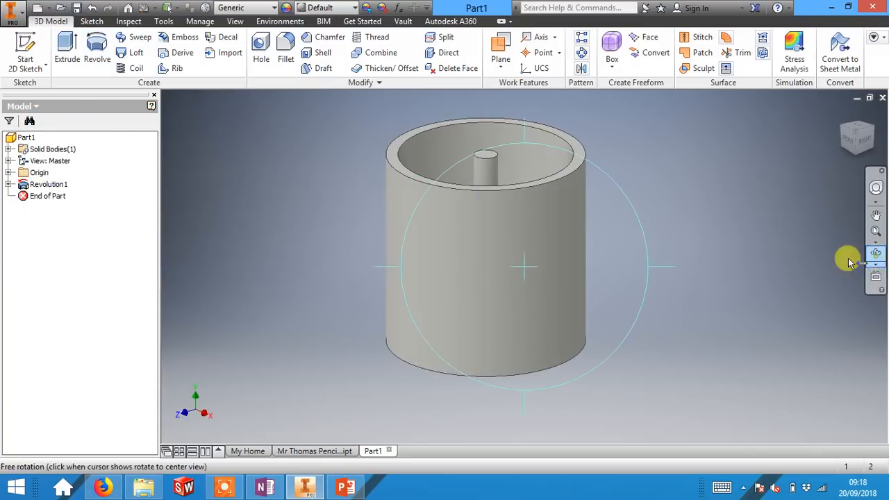
left_click_drag(600, 260, 544, 244)
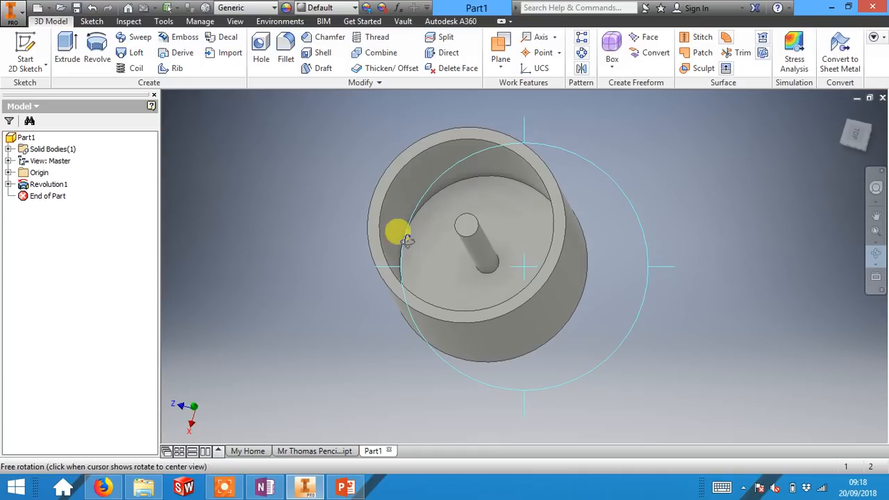
left_click(287, 55)
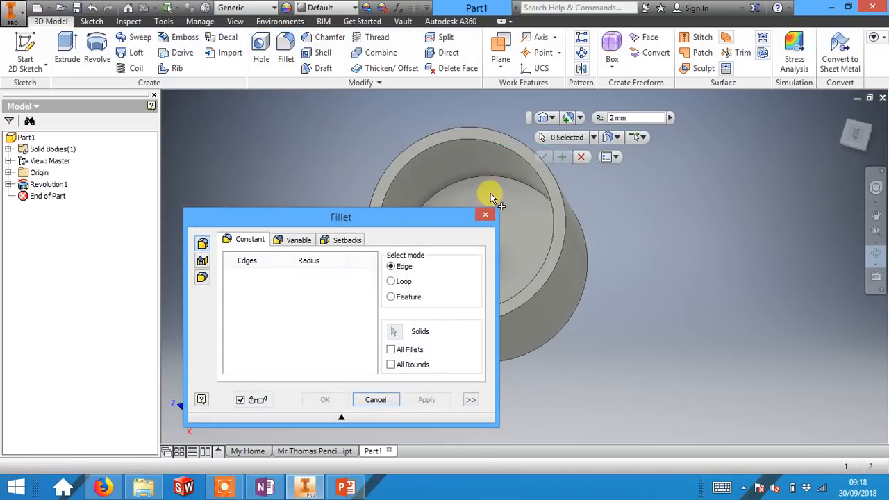
left_click(490, 173)
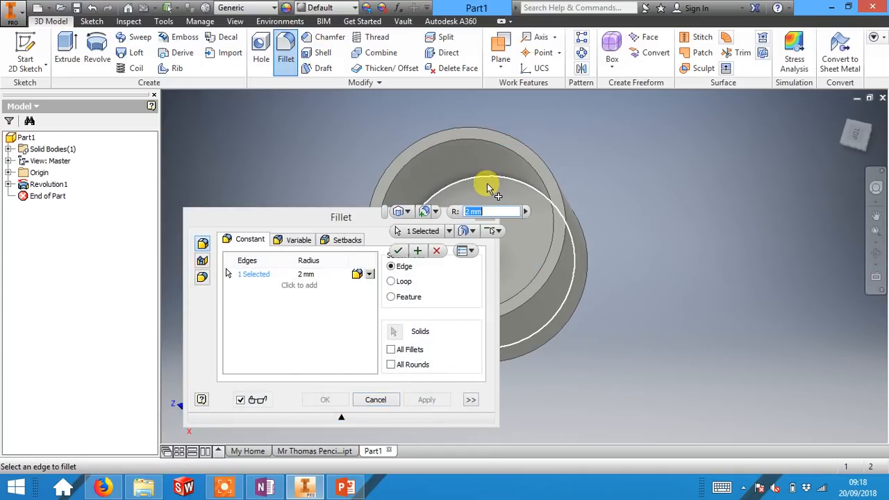
left_click(470, 142)
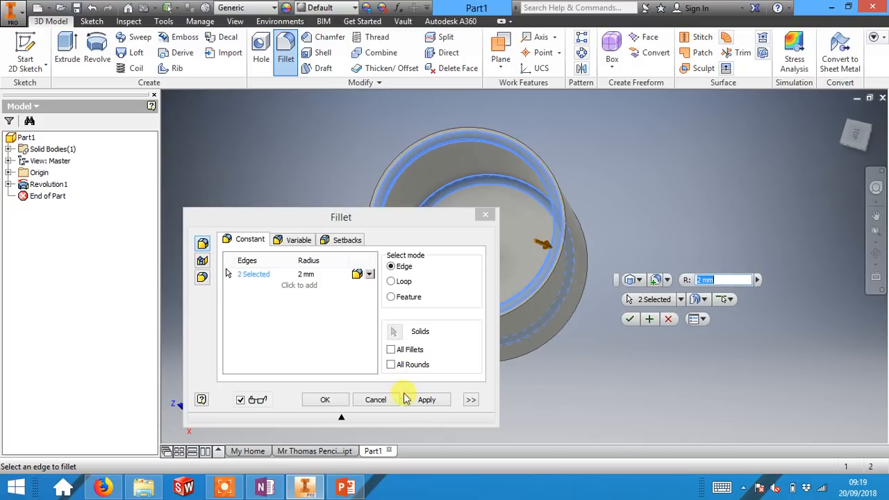
left_click(425, 400)
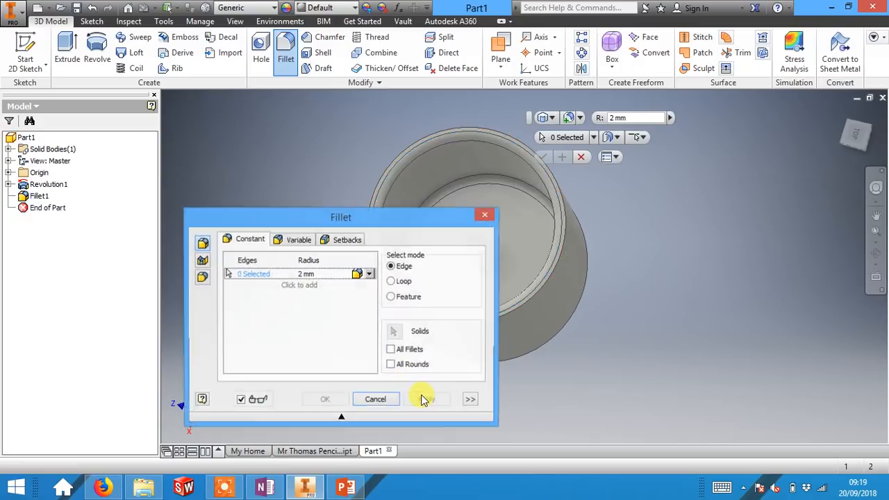
left_click(489, 215)
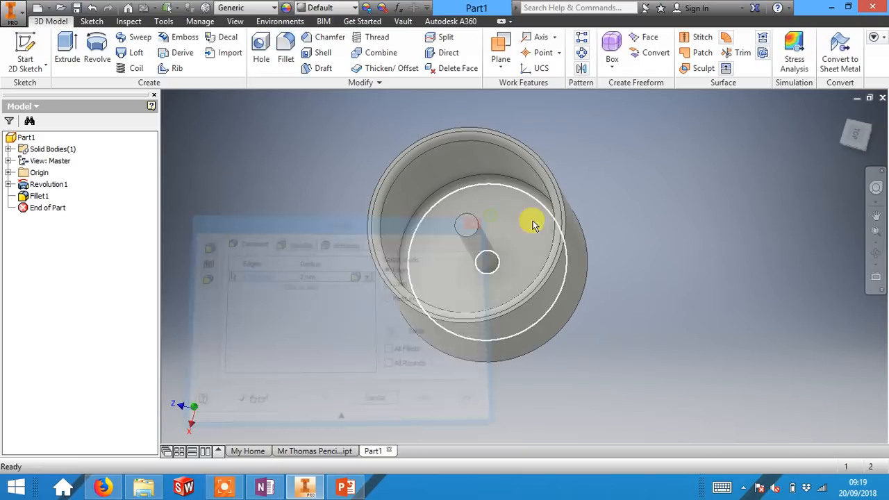
left_click(872, 257)
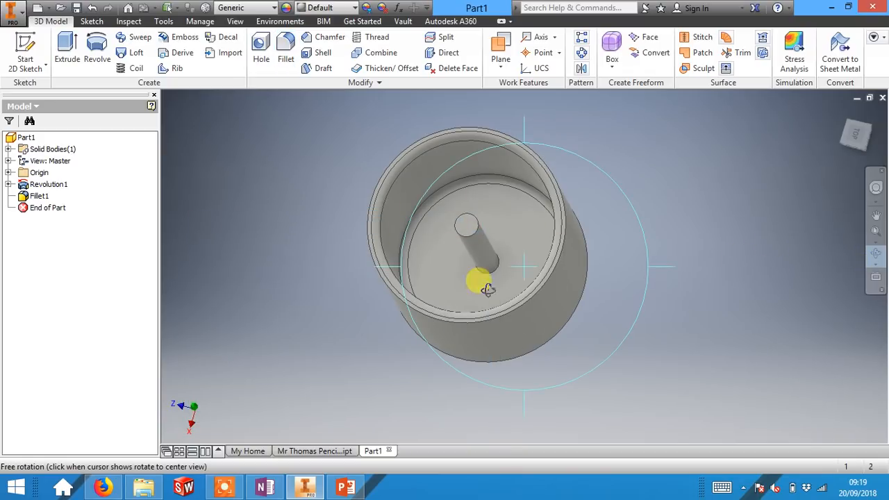
left_click_drag(507, 248, 536, 208)
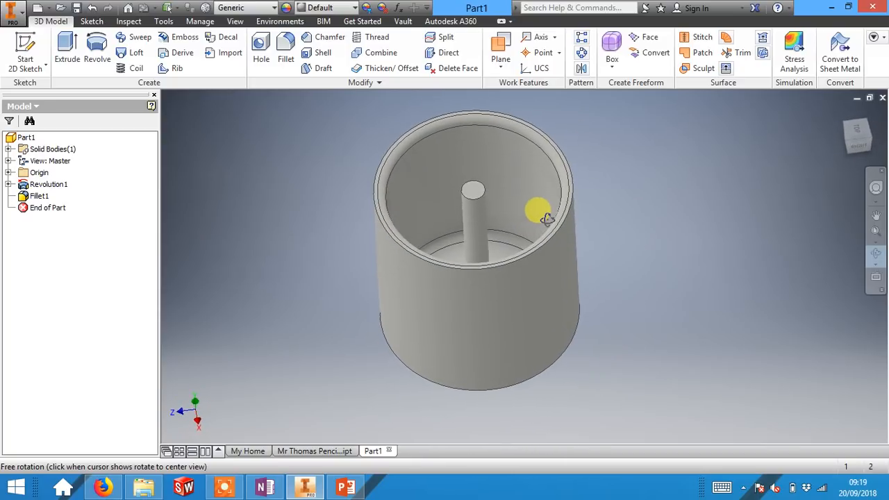